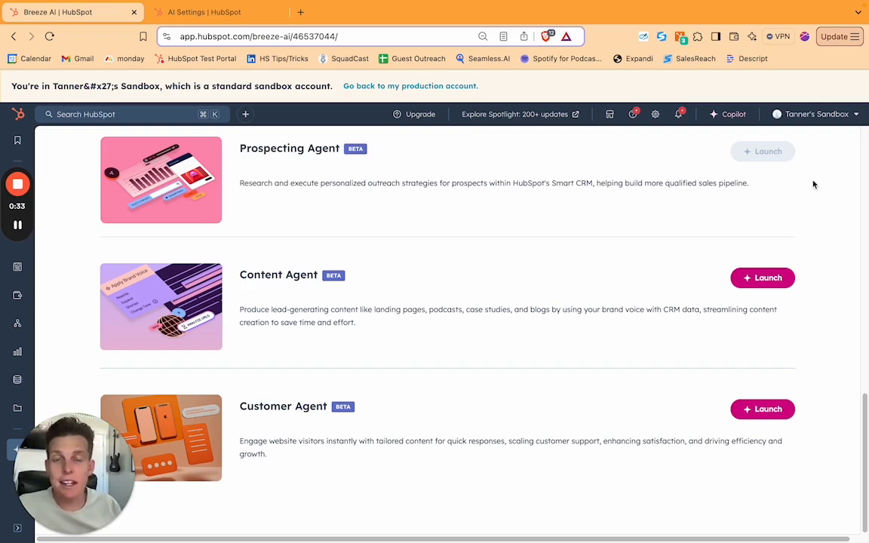
Step: Switch to the 'AI Settings | HubSpot' browser tab
left_click(204, 13)
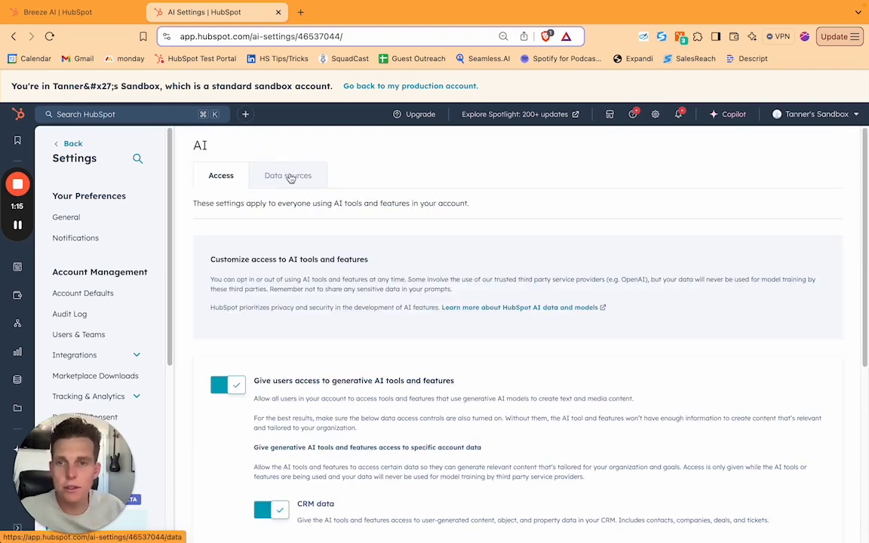
Step: Show the list of AI data sources, including Brand Kits
left_click(289, 175)
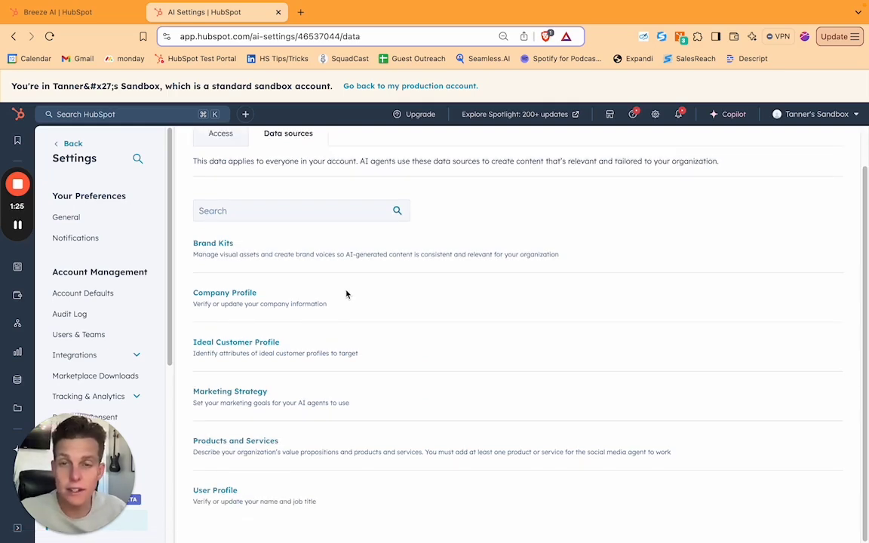
Step: Create a new brand kit named OBO
left_click(521, 434)
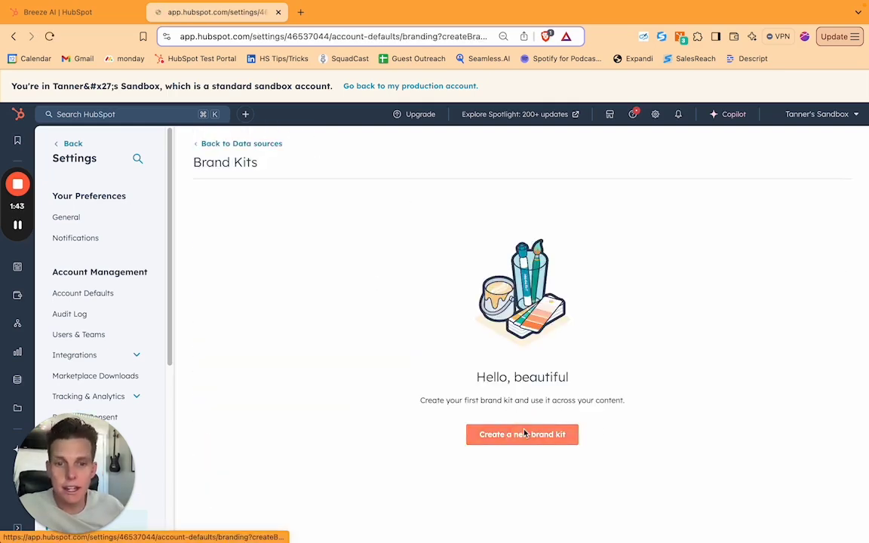
left_click(371, 215)
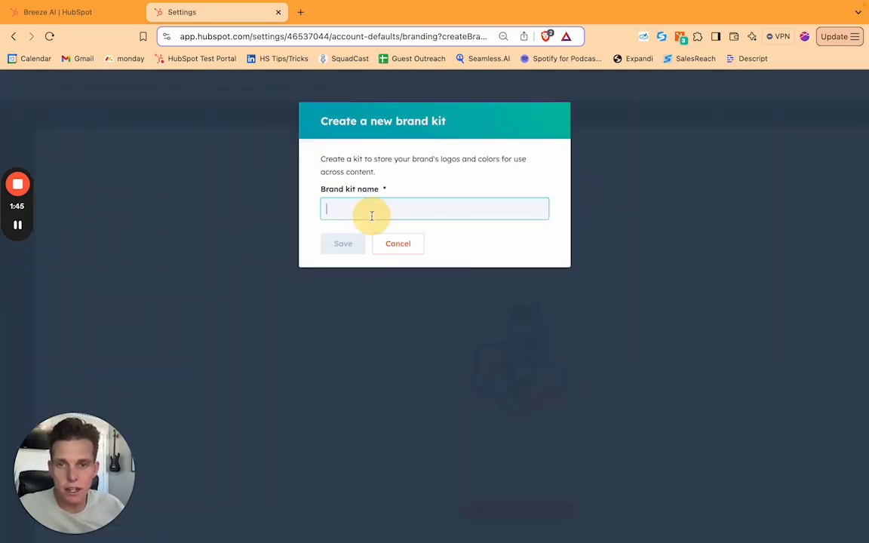
type("OBO")
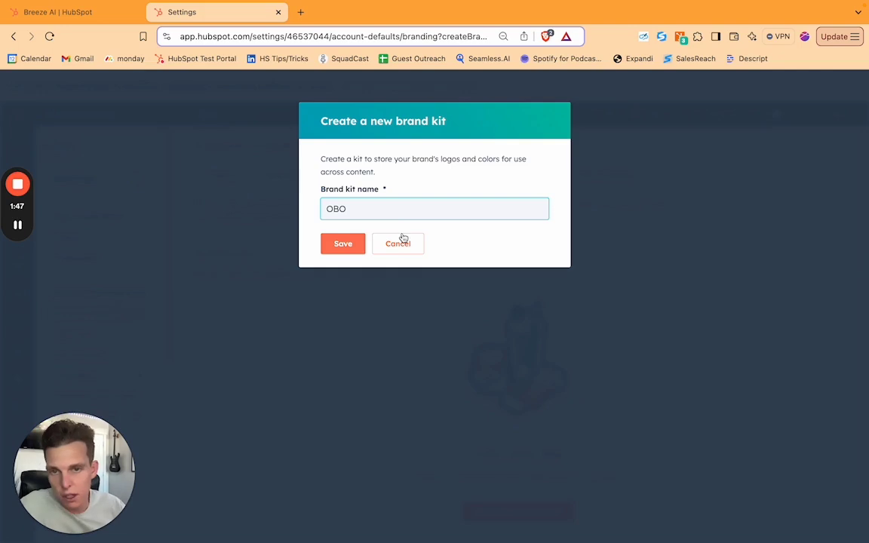
left_click(341, 249)
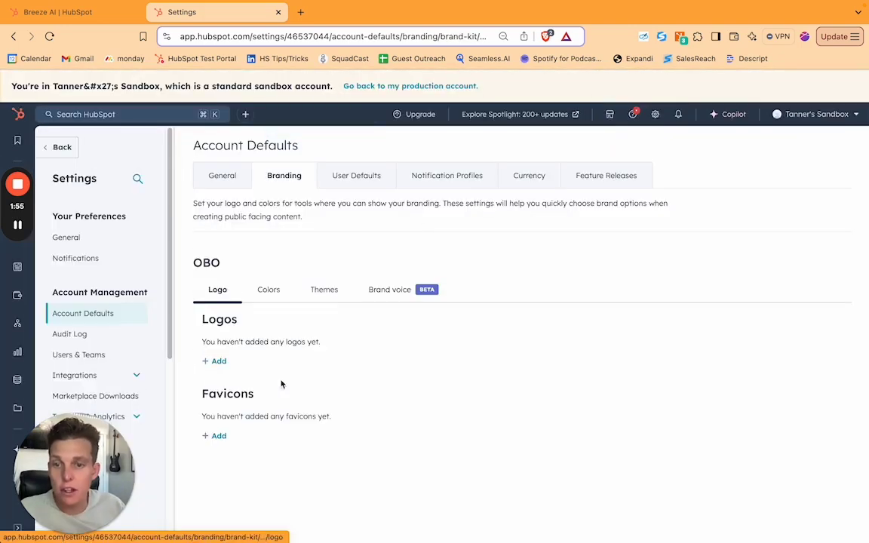
Step: Review the OBO kit's Colors, Themes and Brand voice, then return to Data sources
left_click(276, 290)
left_click(324, 294)
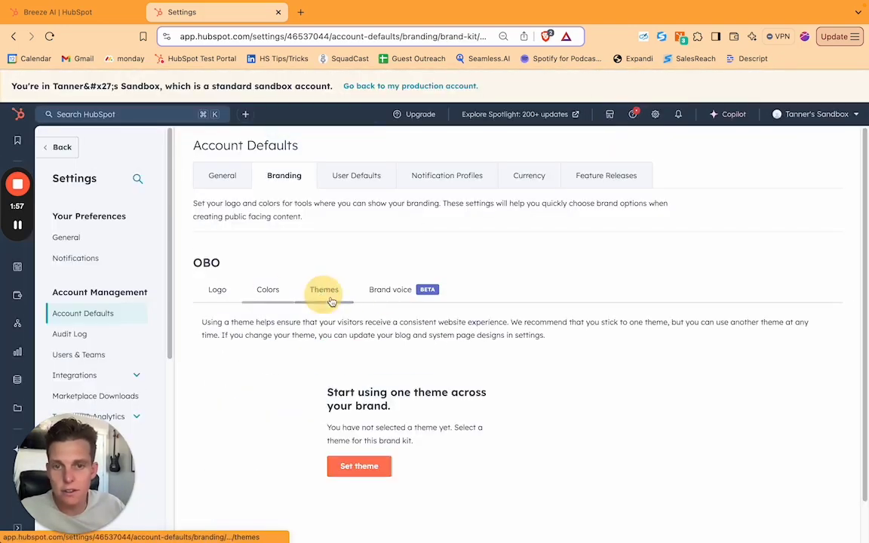
left_click(388, 292)
scroll(397, 486, "down", 2)
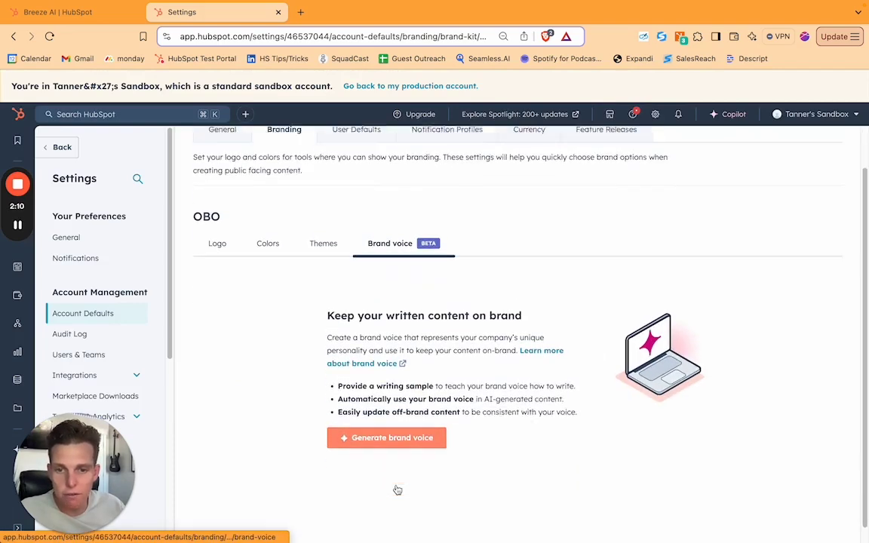
left_click(393, 423)
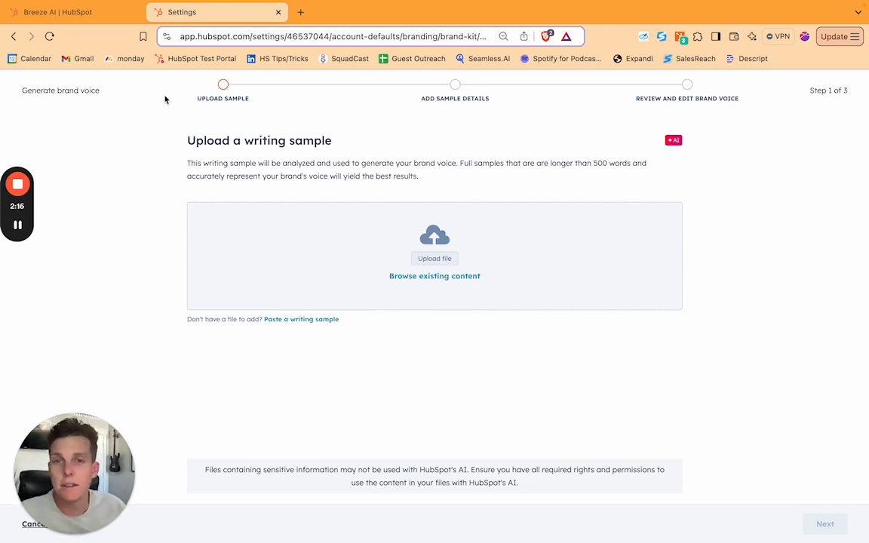
left_click(13, 37)
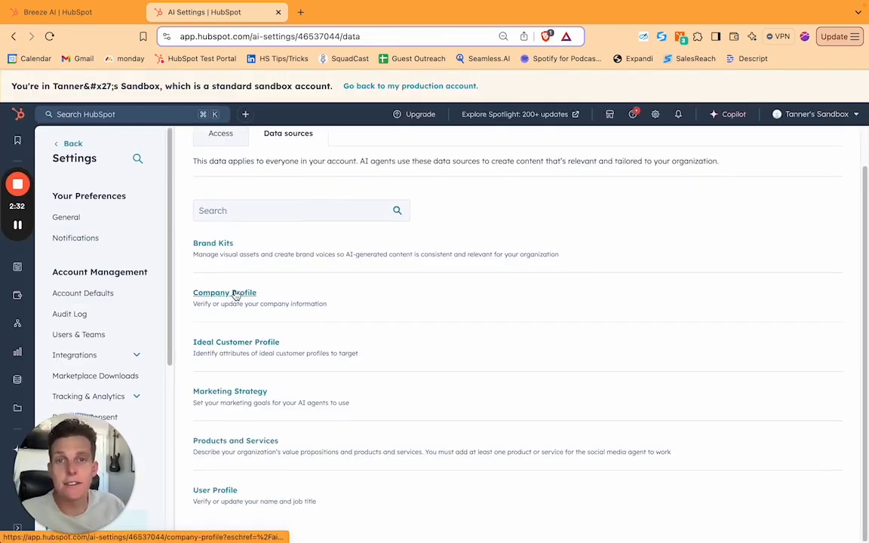
Step: Review the Company Profile, then start a new ideal customer profile and scroll its form
left_click(236, 295)
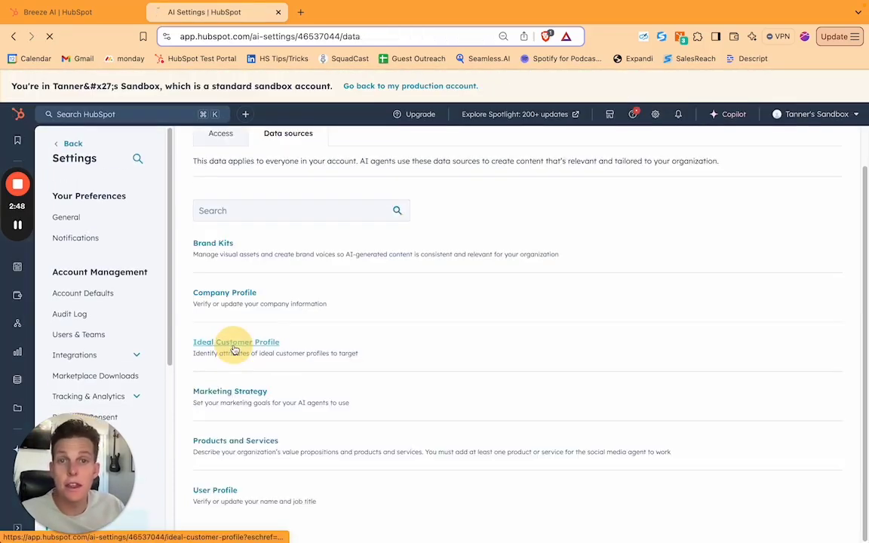
left_click(234, 341)
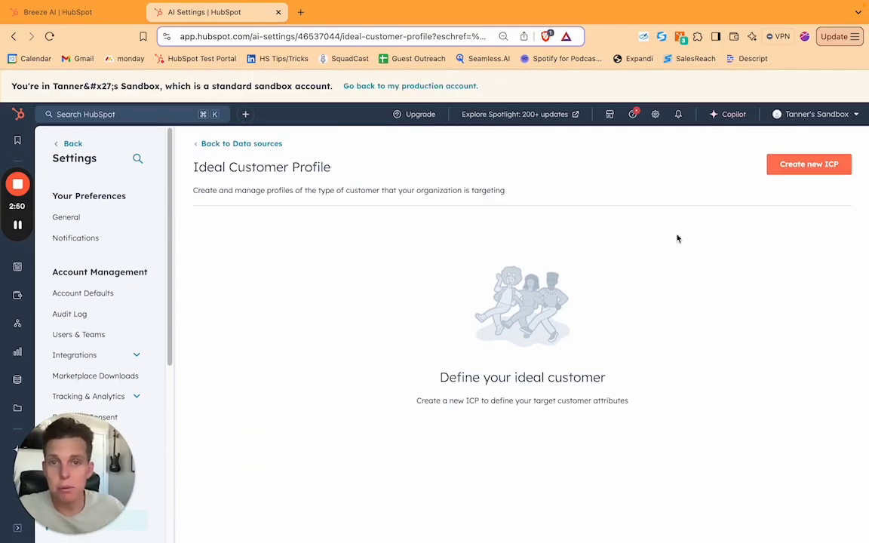
left_click(807, 164)
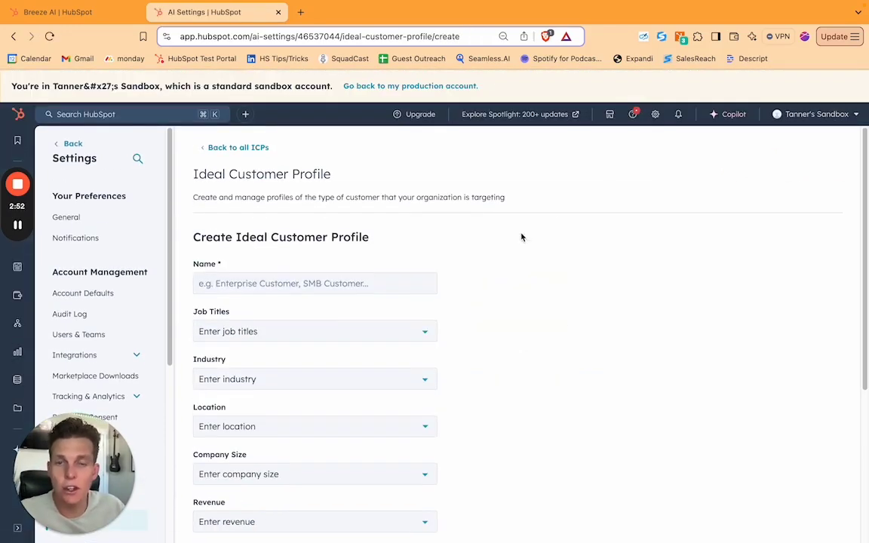
scroll(490, 257, "down", 1)
scroll(472, 274, "down", 3)
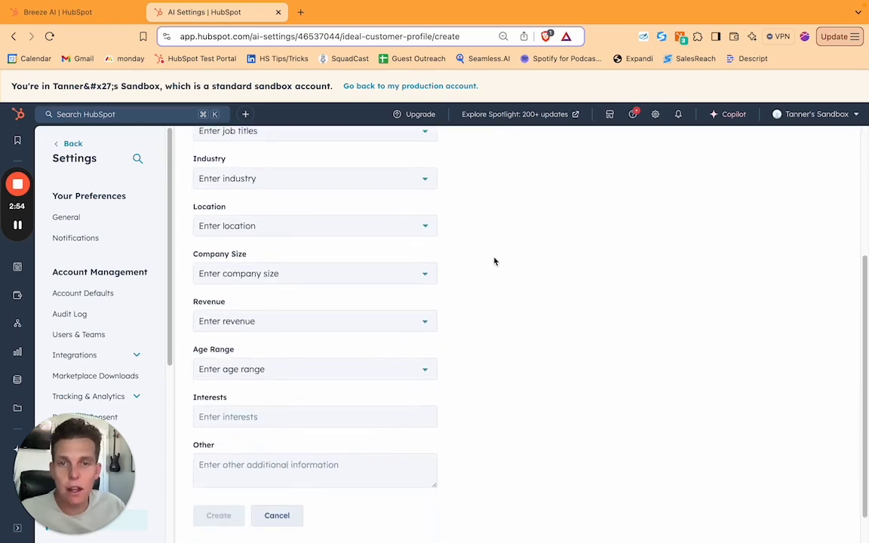
scroll(490, 256, "down", 1)
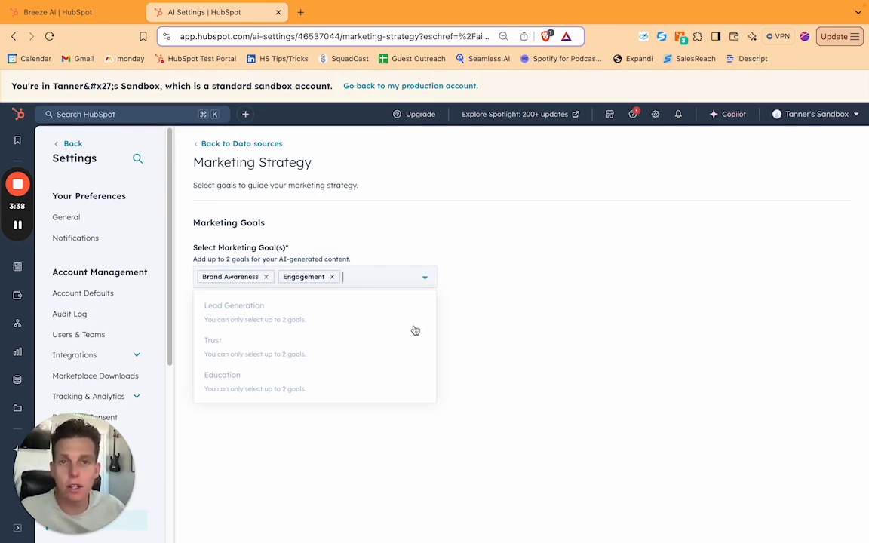
Step: Open the Products and Services data source
scroll(337, 447, "down", 1)
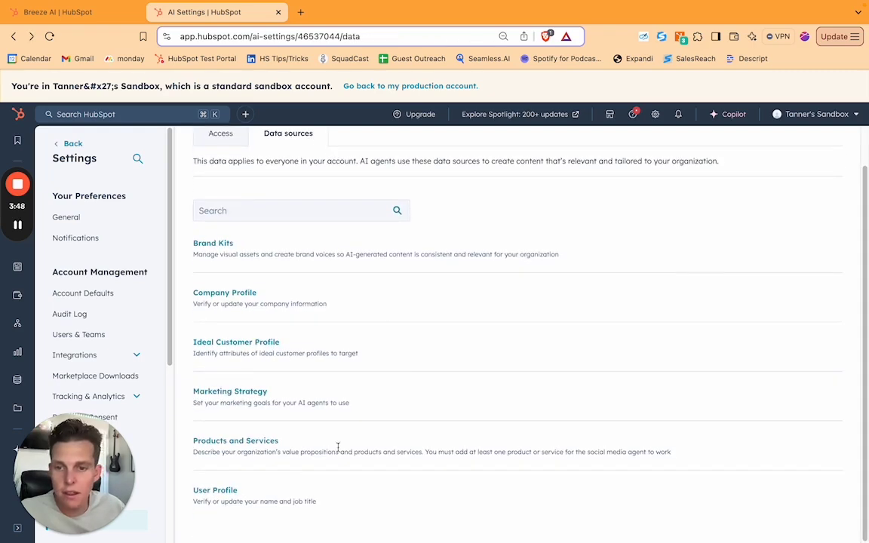
left_click(257, 441)
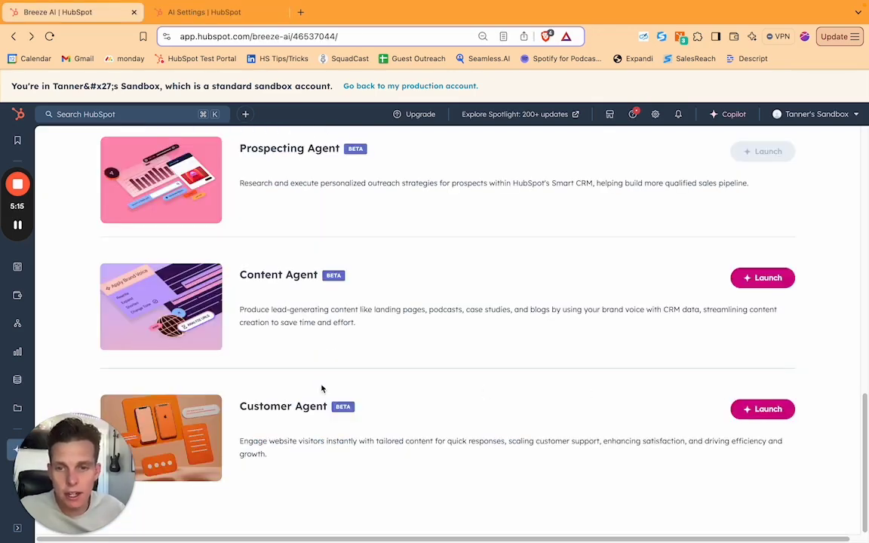
Step: Launch the Customer Agent and review its profile's Customer Support role and personality options
left_click(758, 411)
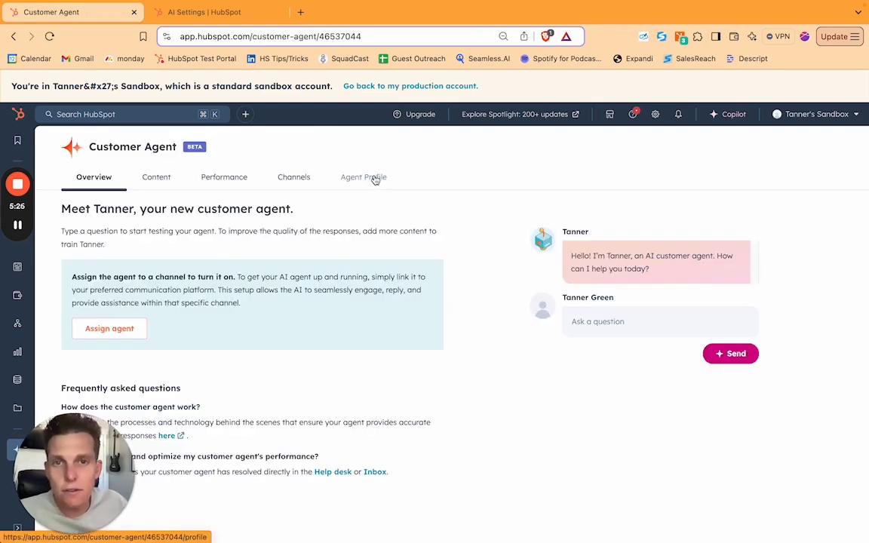
left_click(375, 178)
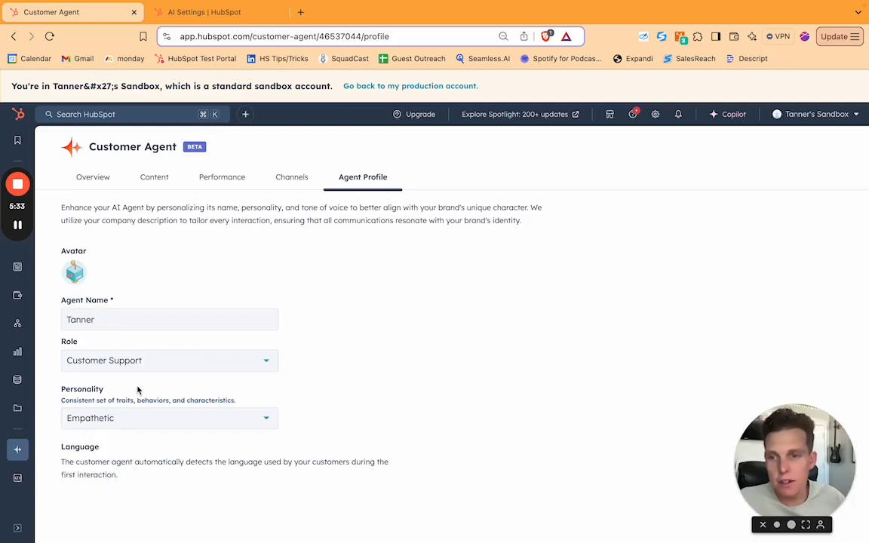
left_click(136, 361)
left_click(280, 386)
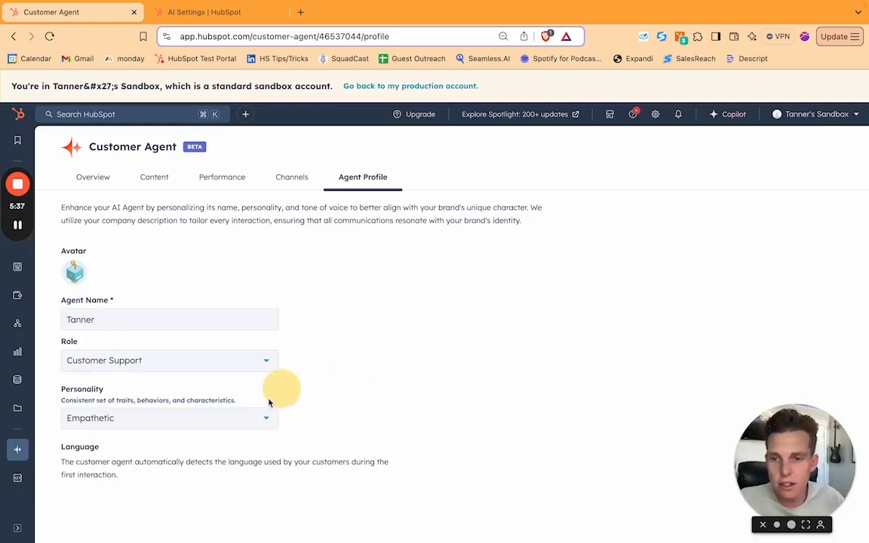
left_click(143, 419)
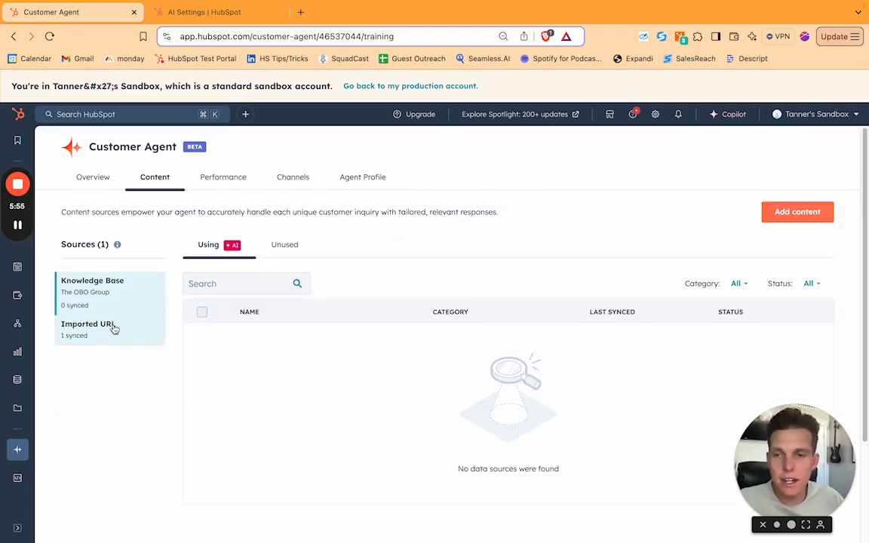
Step: Review the imported website and knowledge base sources and the Add content options, adding nothing
left_click(106, 330)
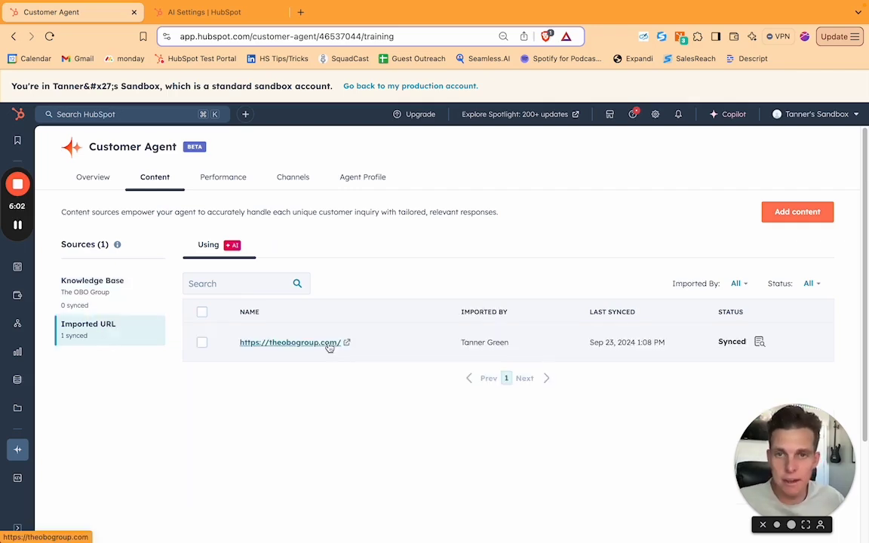
left_click(143, 294)
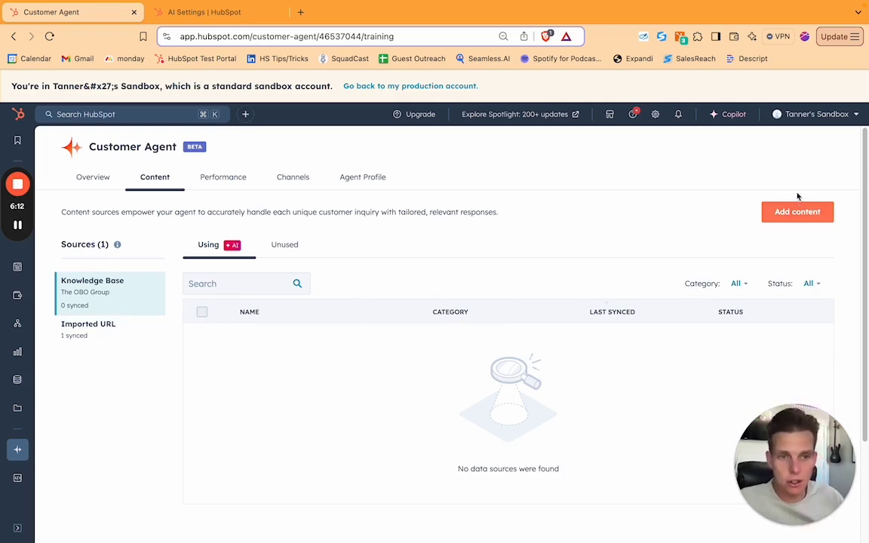
left_click(798, 213)
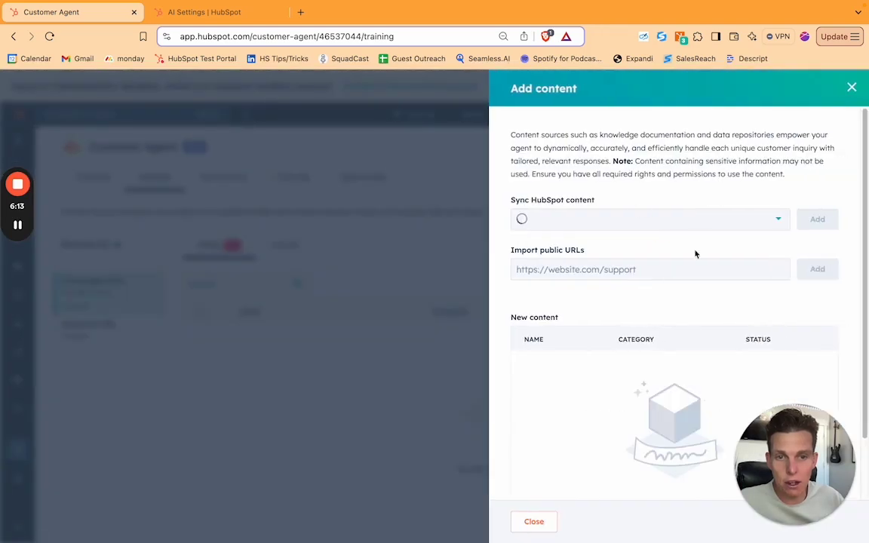
left_click(663, 221)
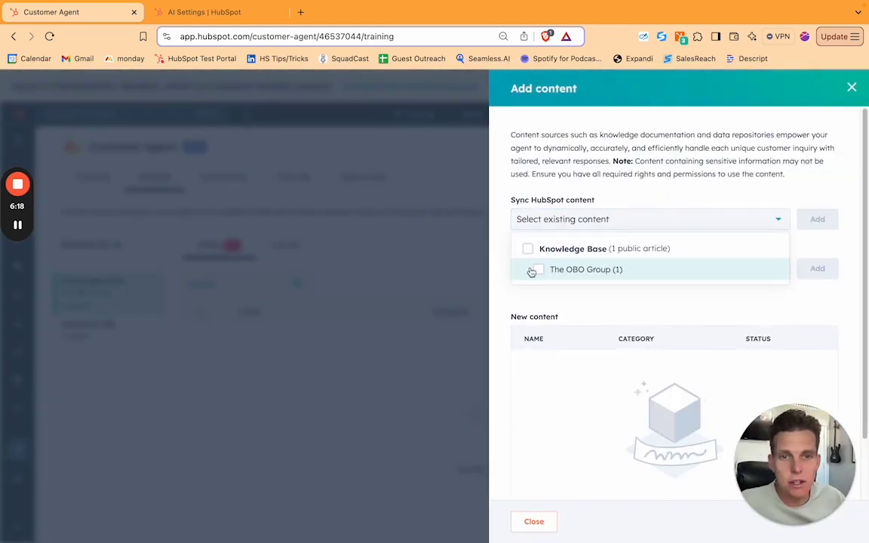
left_click(641, 183)
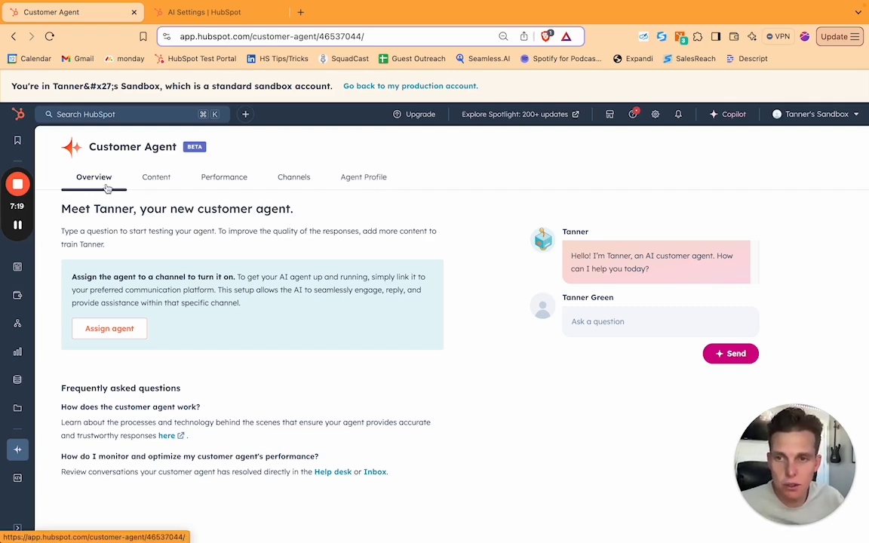
Step: Ask the test agent 'What is OBO?' and read its answer about OBO Group
left_click(620, 322)
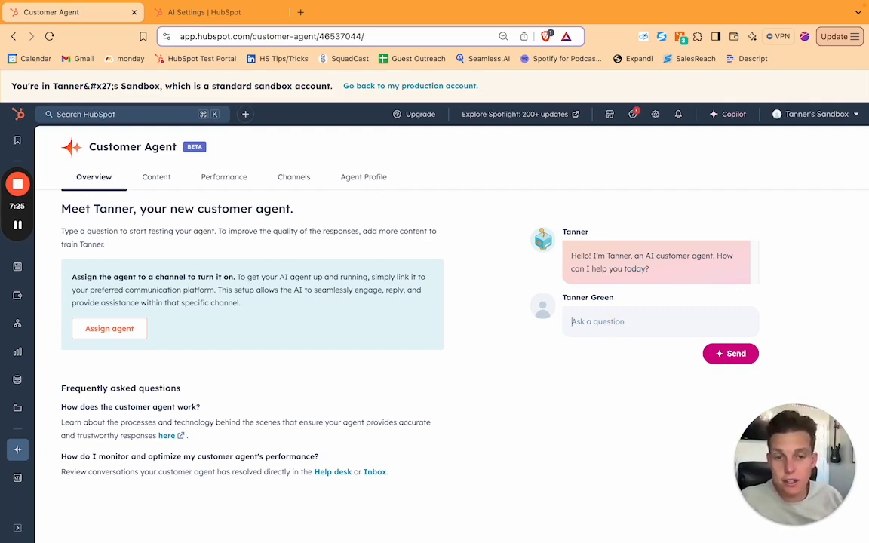
type("What is")
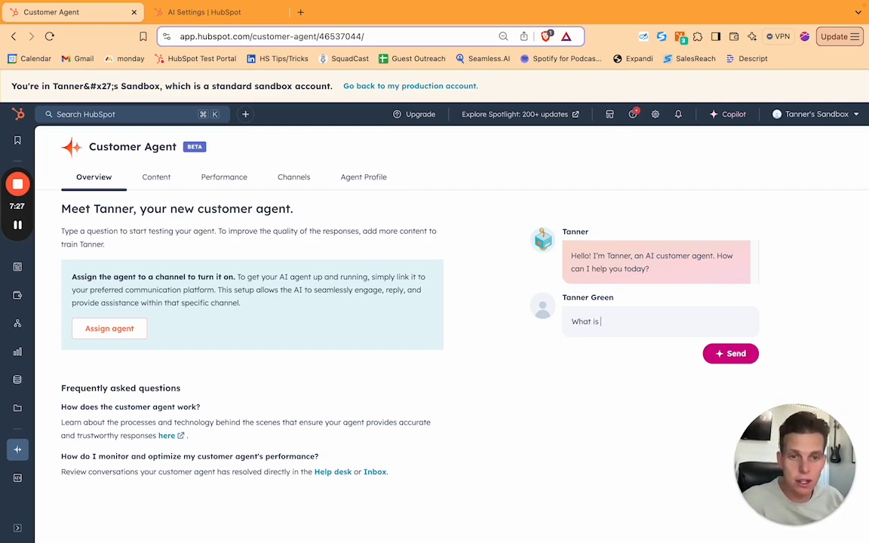
type(" OBO?")
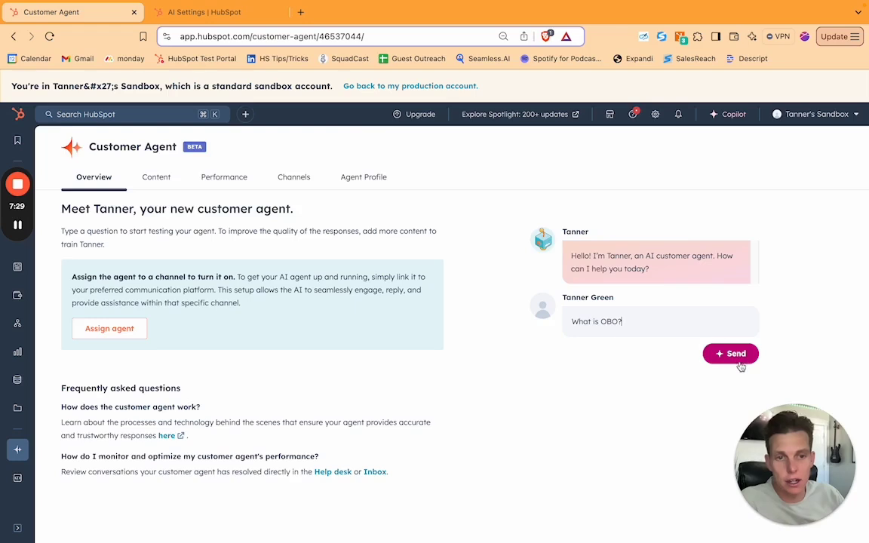
left_click(737, 359)
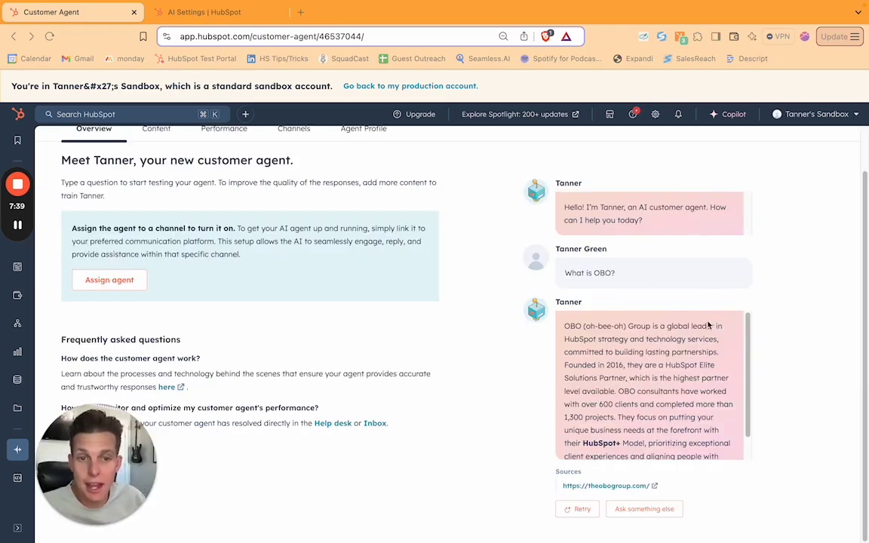
scroll(709, 346, "down", 1)
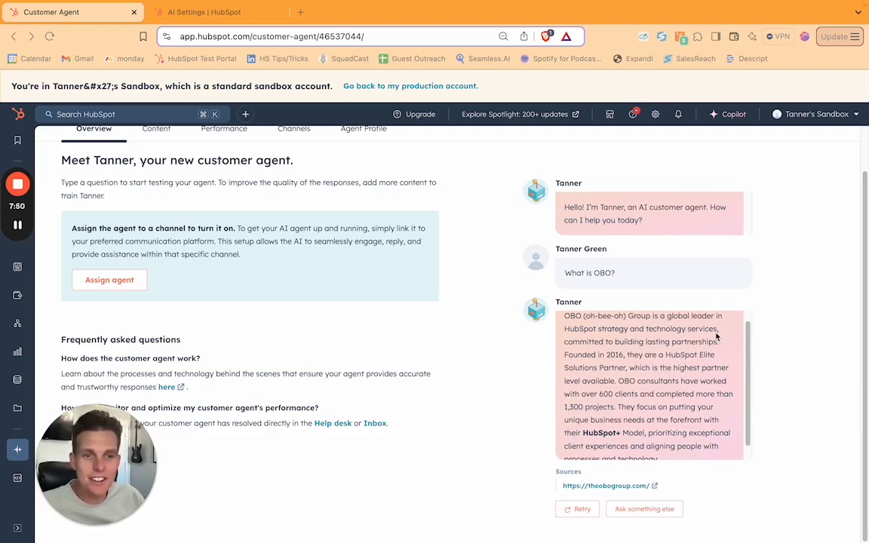
scroll(679, 383, "down", 1)
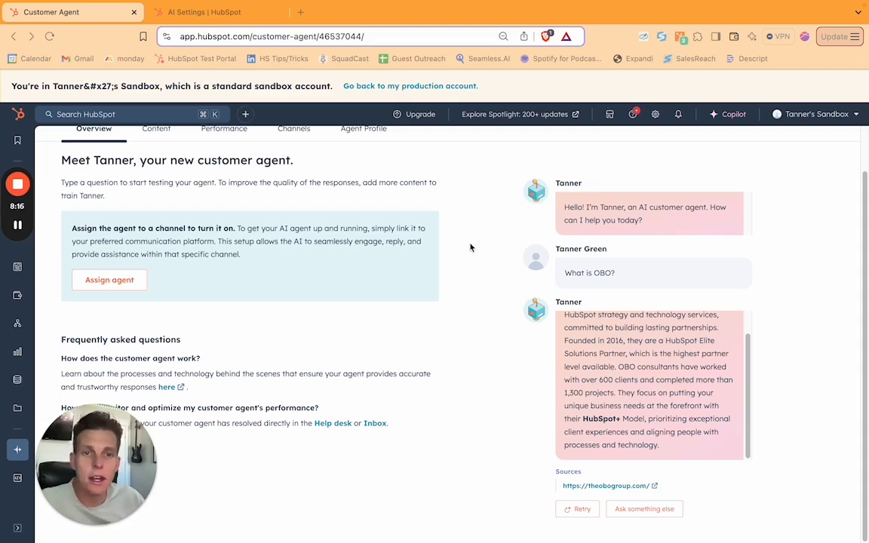
Step: Look at the agent's Channels and begin creating a website chatflow
left_click(110, 330)
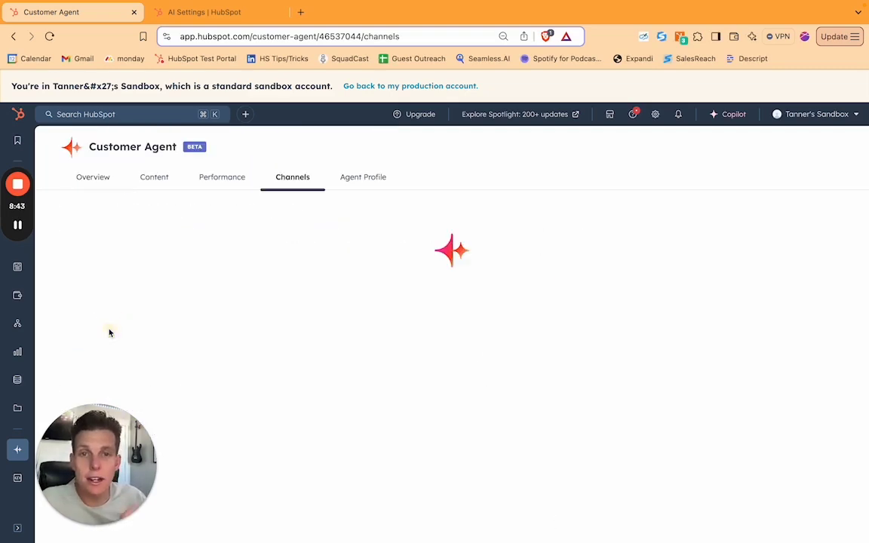
left_click(307, 349)
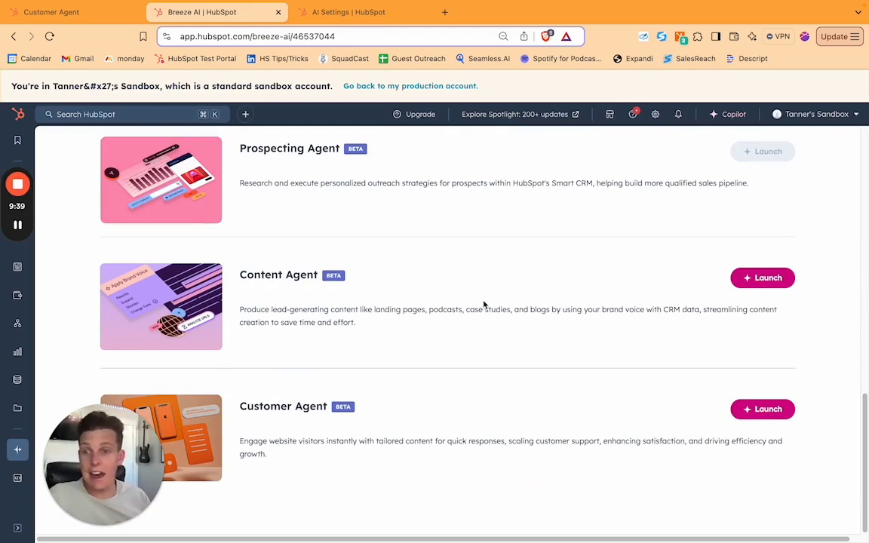
Step: Launch the Content Agent and browse its landing page, podcast, case study and blog tasks
left_click(764, 279)
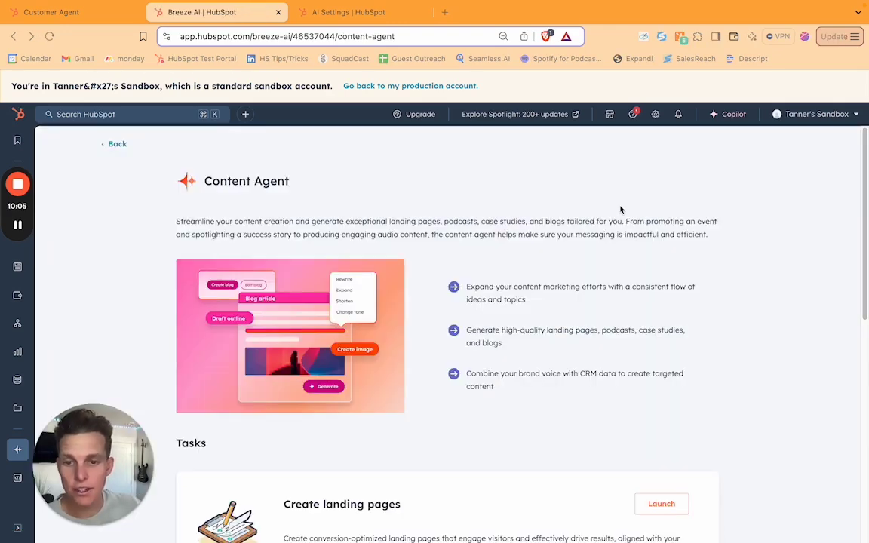
scroll(742, 236, "down", 10)
scroll(751, 236, "up", 3)
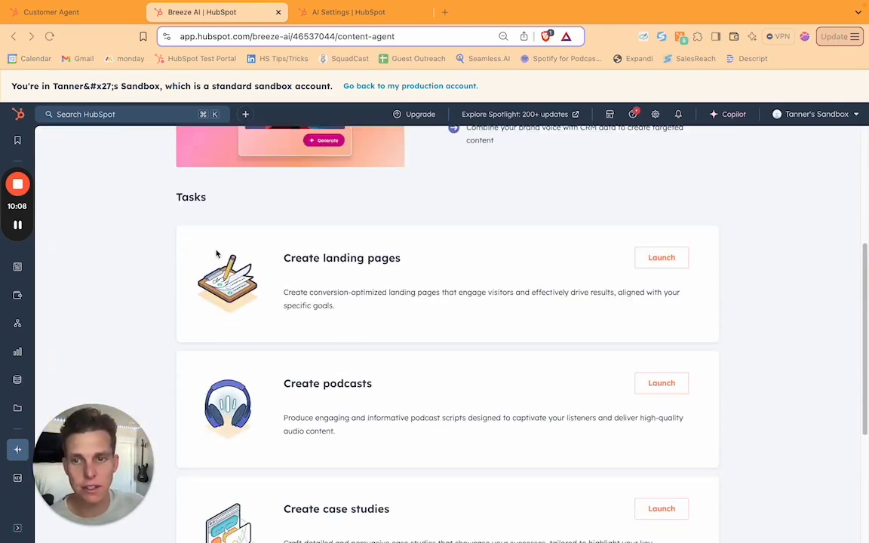
scroll(343, 218, "down", 1)
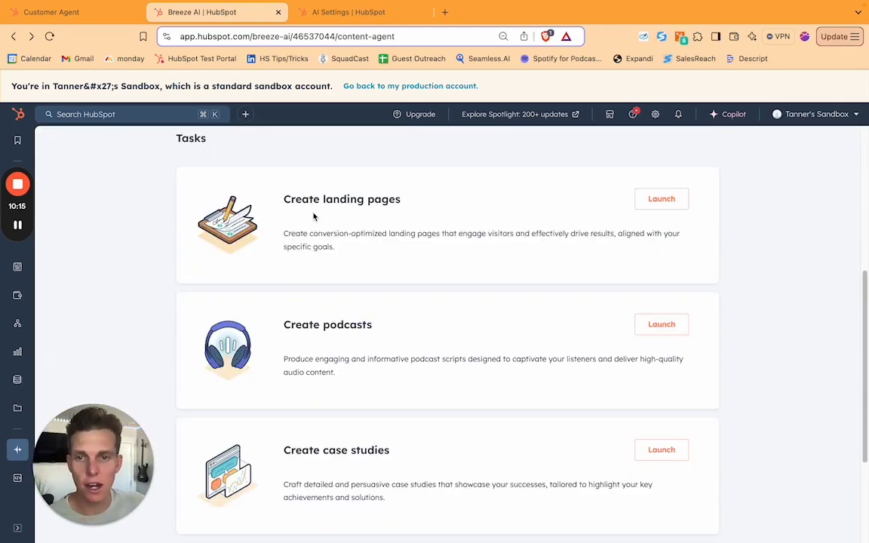
scroll(368, 400, "down", 1)
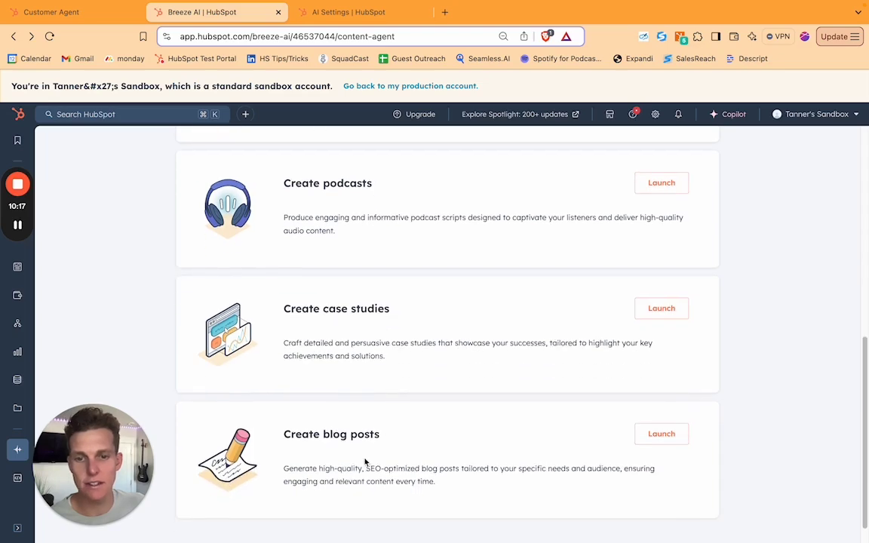
scroll(677, 411, "up", 1)
scroll(676, 411, "up", 2)
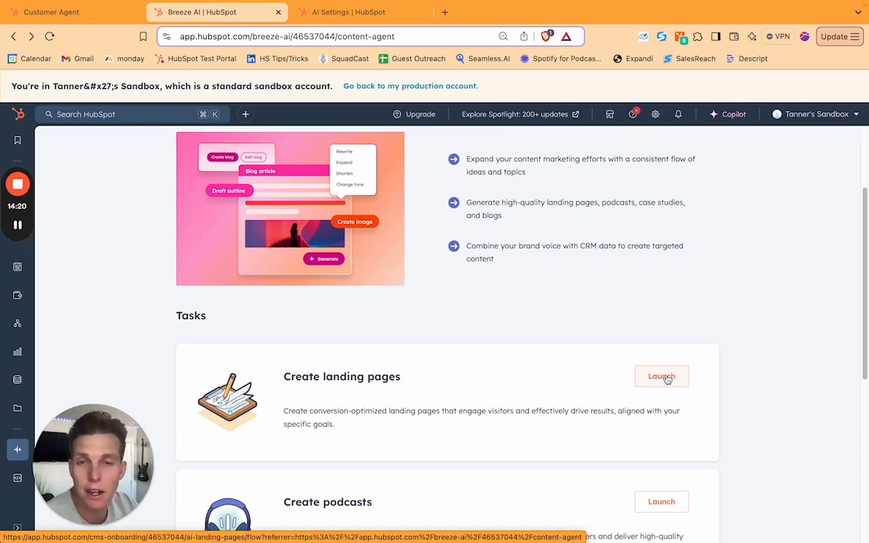
Step: Start an AI landing page whose goal is getting visitors to book a meeting
left_click(663, 378)
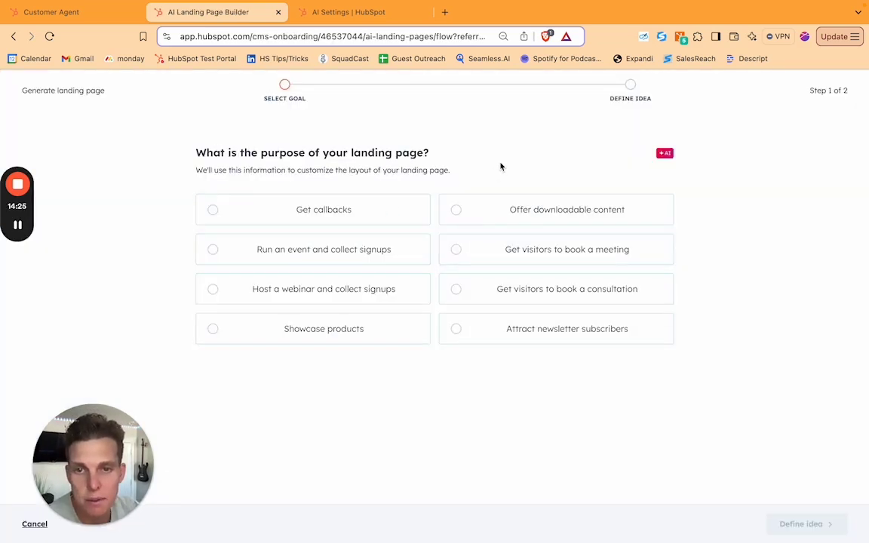
left_click(512, 254)
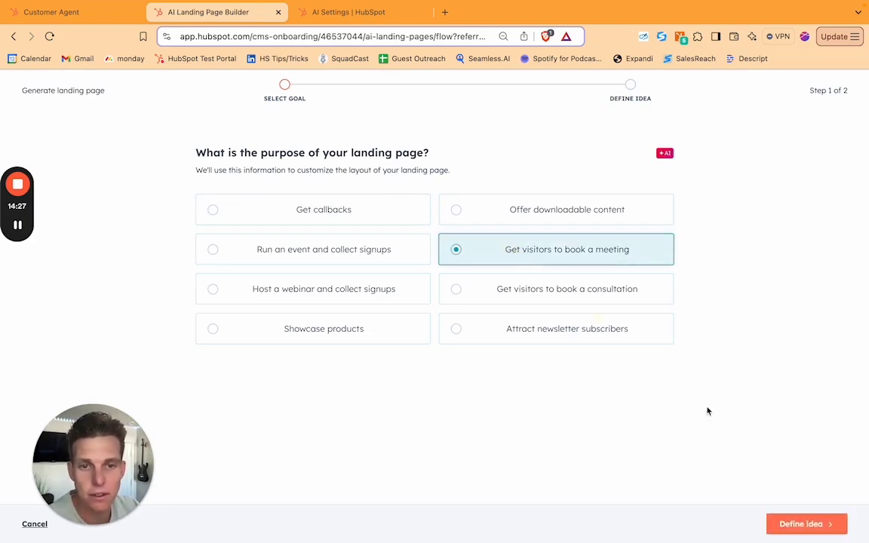
left_click(822, 526)
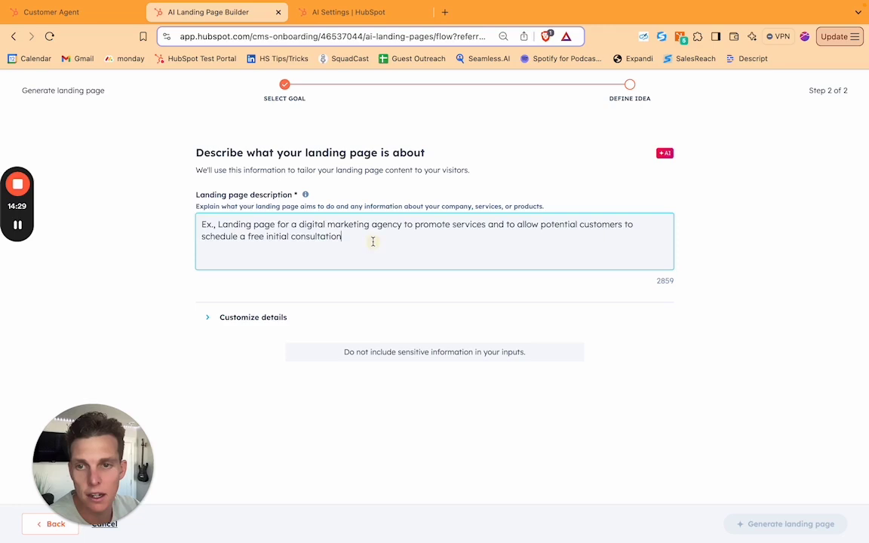
Step: Replace the example with the OBO Group description, keep RevOps Leader as customer profile, and generate
left_click_drag(372, 241, 185, 225)
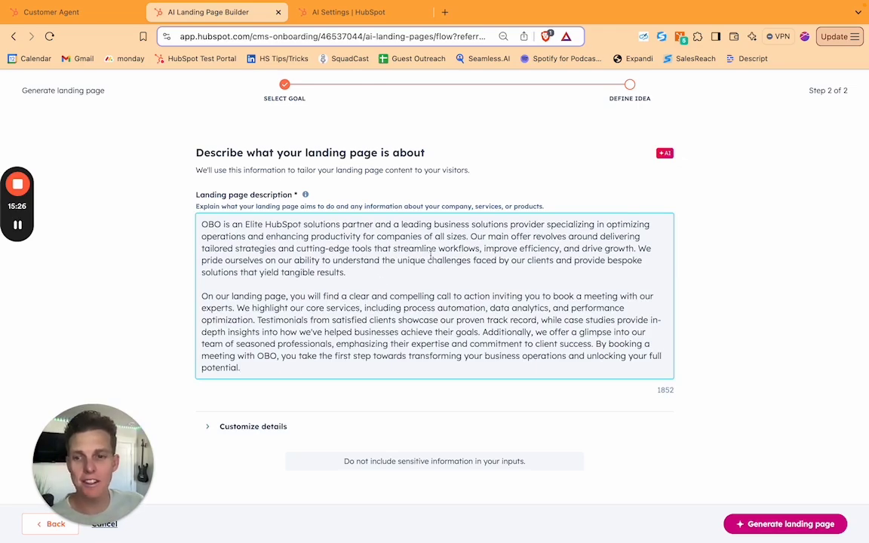
scroll(249, 317, "down", 3)
left_click(249, 272)
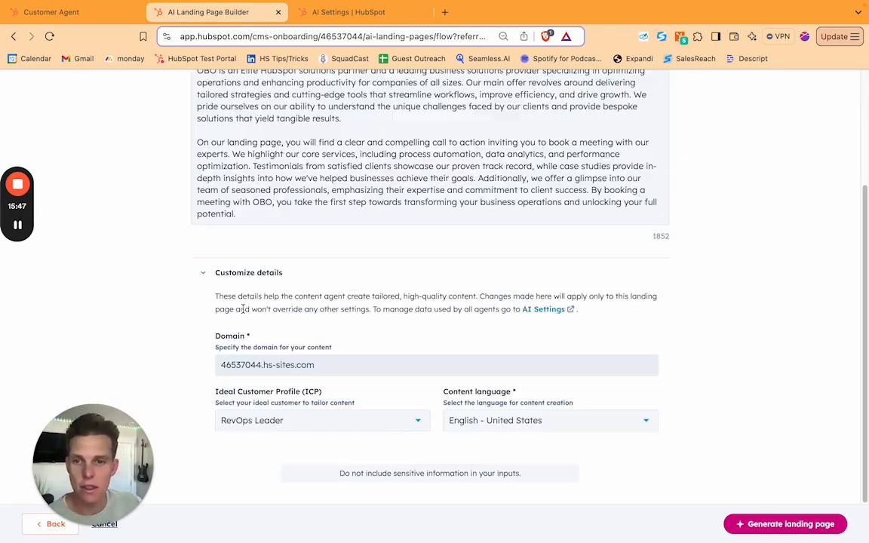
left_click(330, 421)
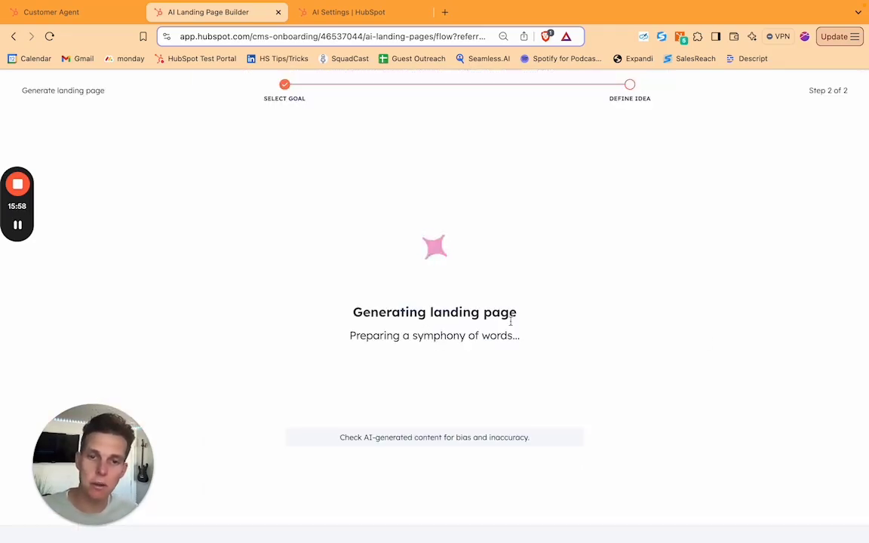
Step: Change the headline to 'Transform Your Business with the OBO Group' by inserting 'the'
scroll(443, 210, "down", 2)
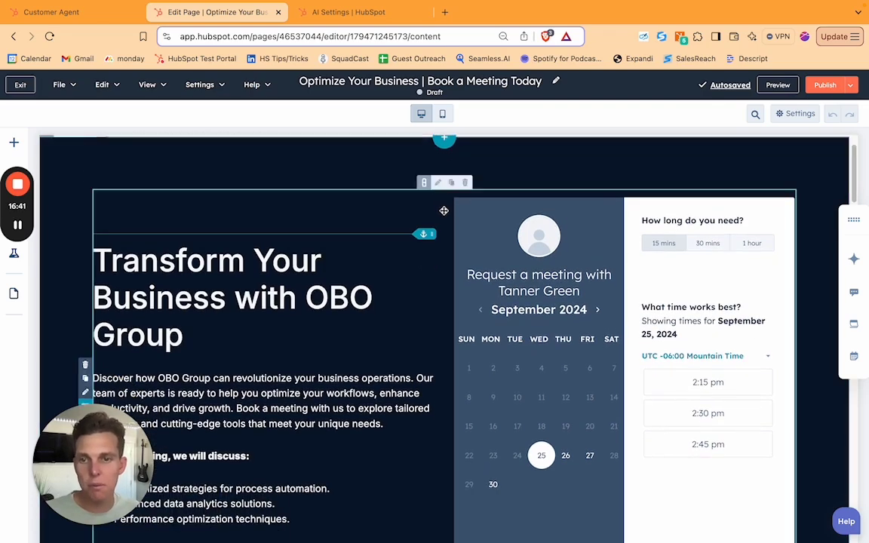
scroll(377, 205, "down", 3)
left_click(325, 212)
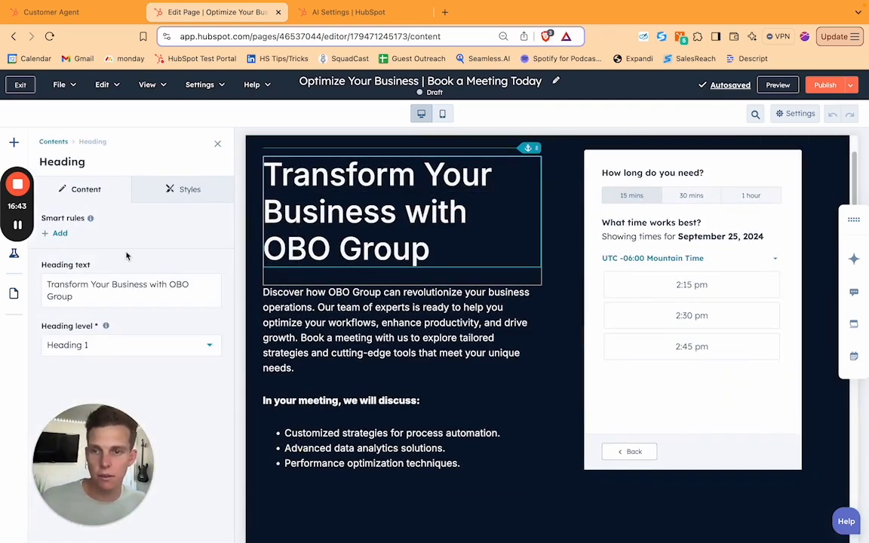
type("the")
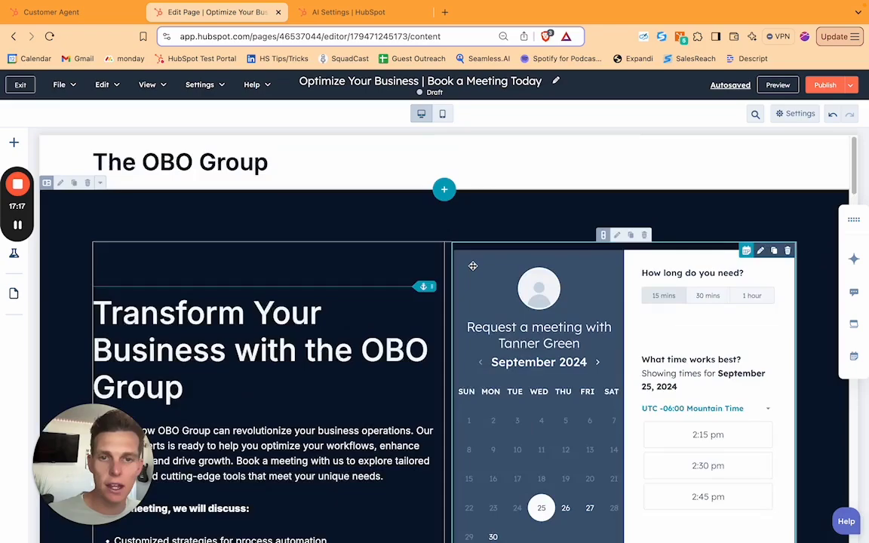
Step: Scroll through the generated 'Optimize Your Business | Book a Meeting Today' draft to review it
scroll(472, 265, "down", 3)
scroll(471, 266, "down", 3)
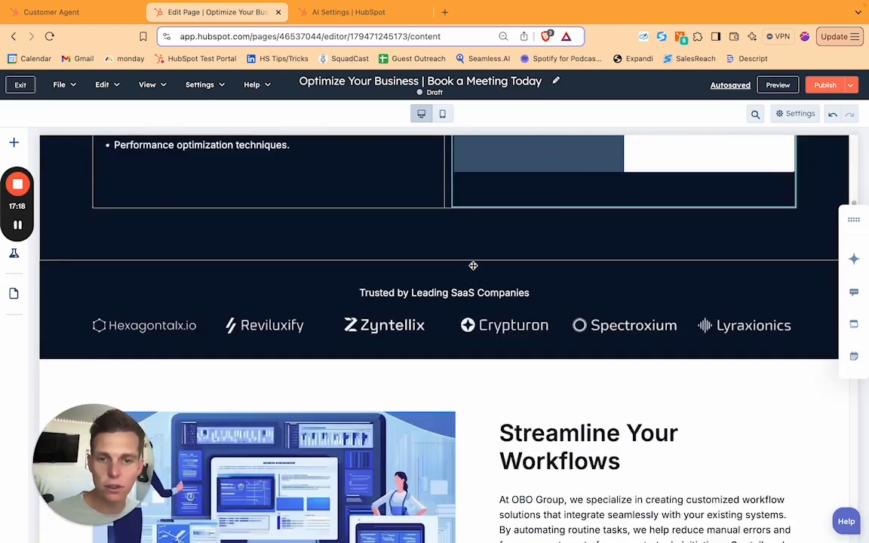
scroll(469, 267, "down", 3)
scroll(469, 268, "down", 1)
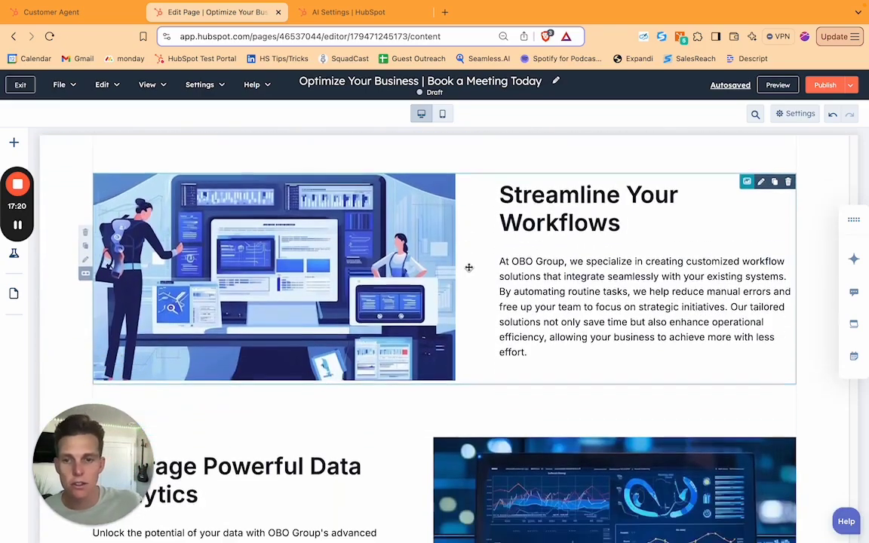
scroll(467, 268, "down", 1)
scroll(460, 270, "down", 2)
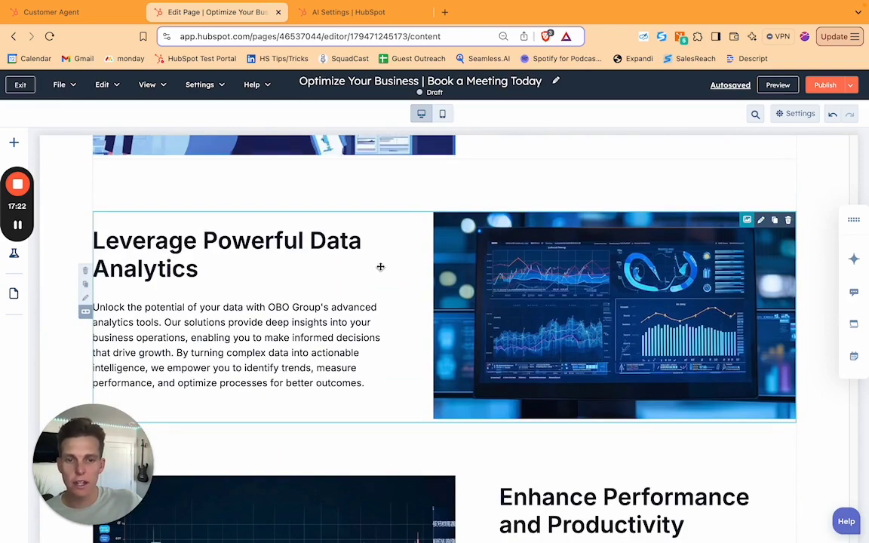
scroll(407, 276, "down", 3)
scroll(452, 249, "down", 1)
scroll(470, 249, "down", 3)
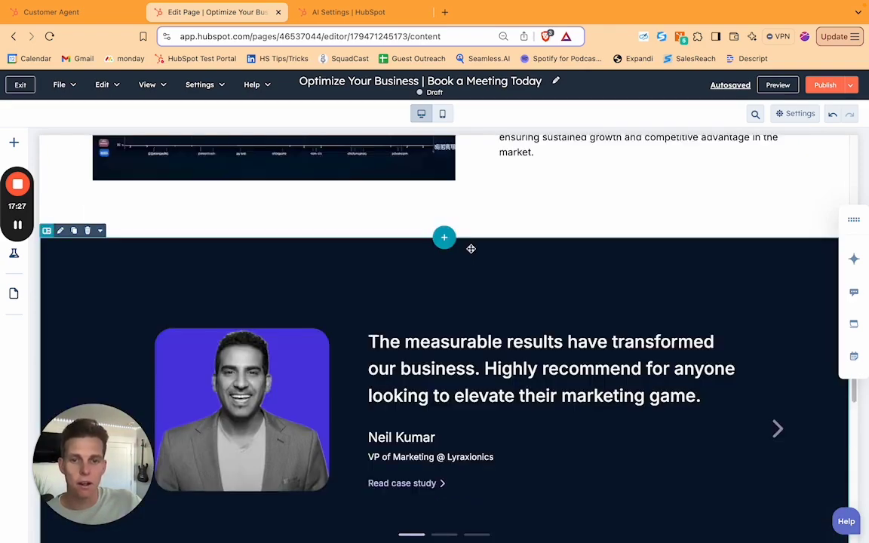
scroll(471, 248, "down", 2)
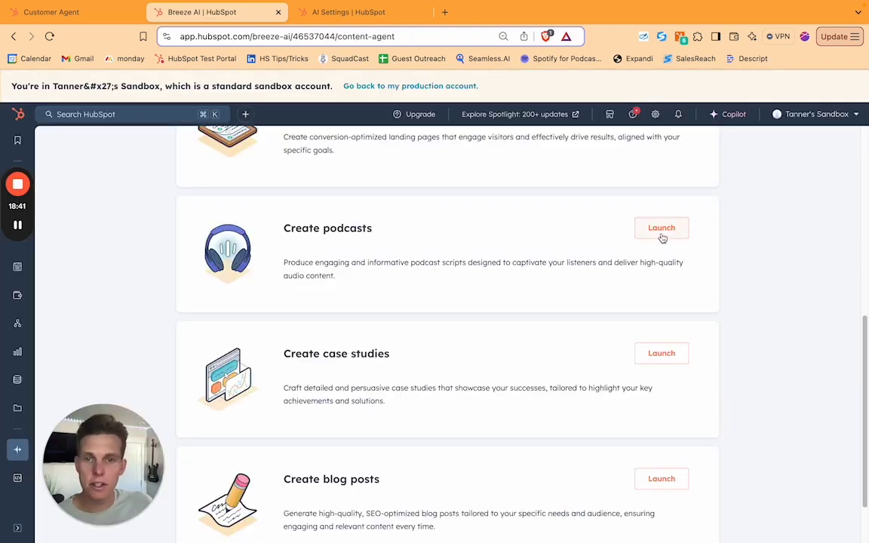
Step: Launch the Create podcasts task to set up The OBO Group podcast show
left_click(659, 228)
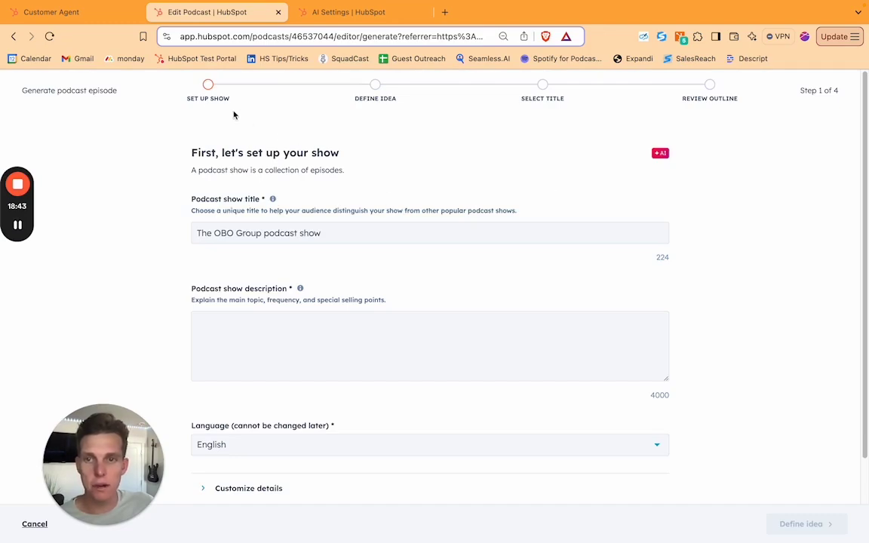